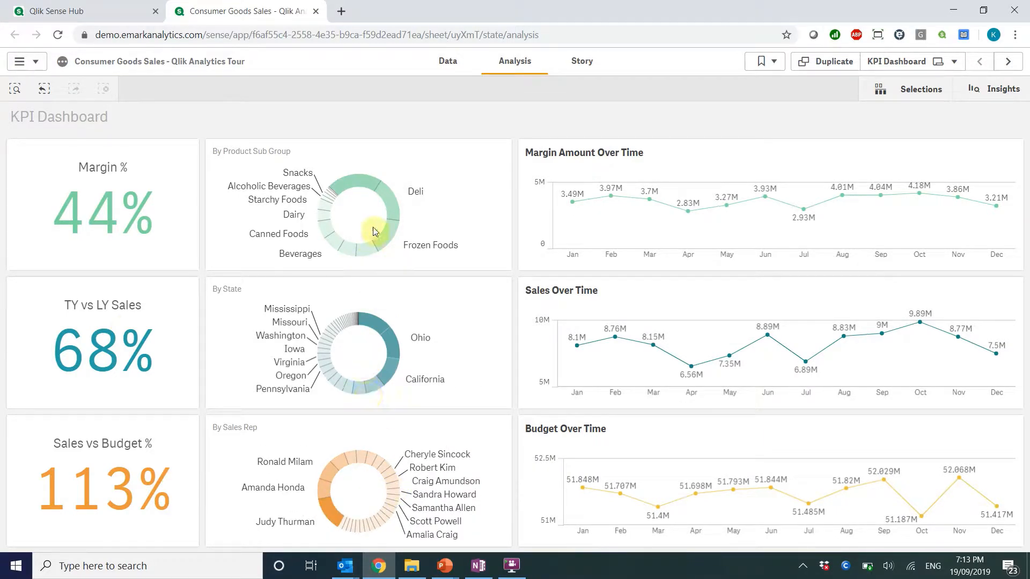
# Step: Filter the KPI Dashboard to the Deli and Produce product sub groups and review the product group selection values
pyautogui.click(390, 198)
pyautogui.click(356, 182)
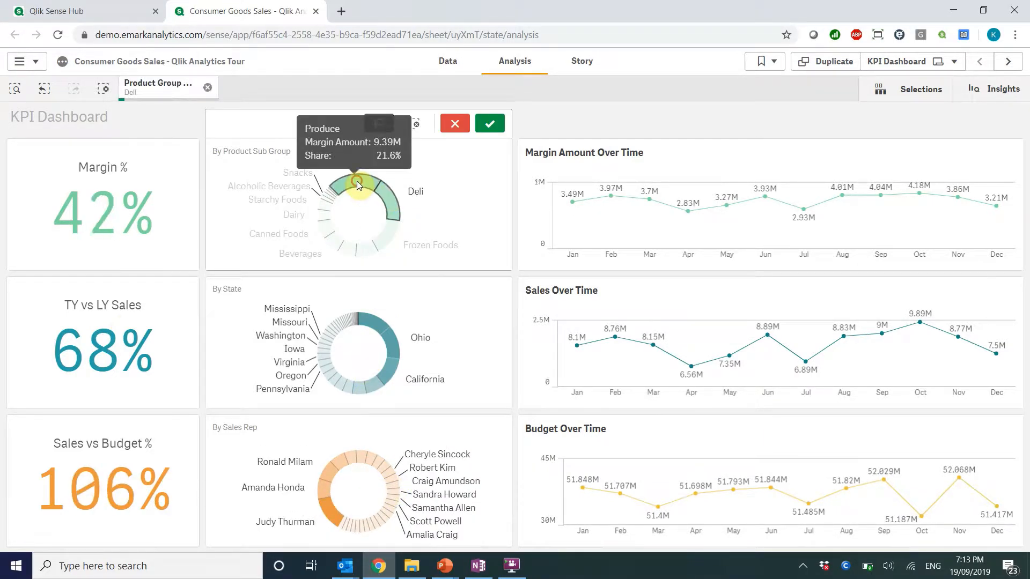
pyautogui.click(490, 123)
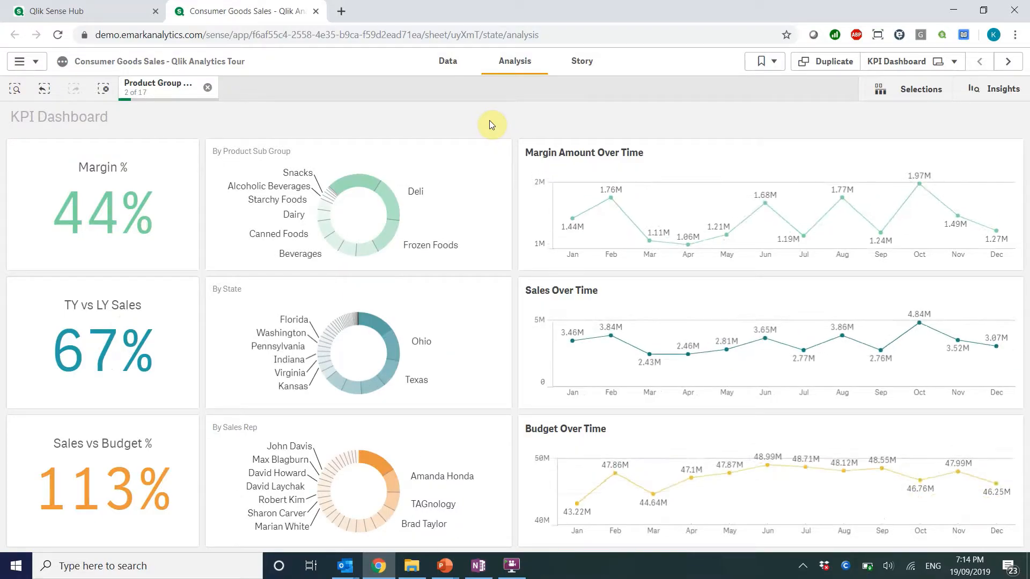
pyautogui.click(133, 94)
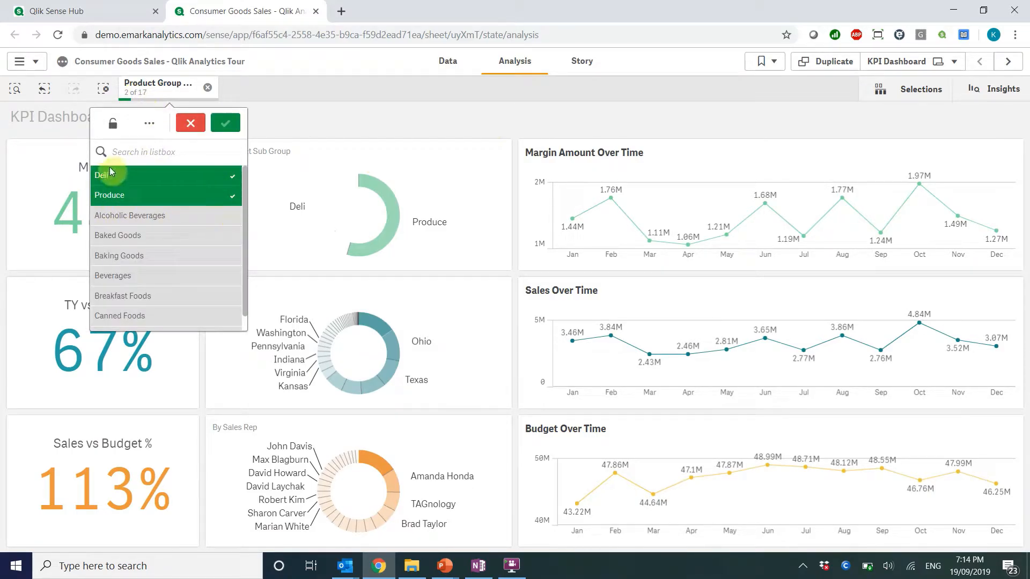
pyautogui.click(271, 90)
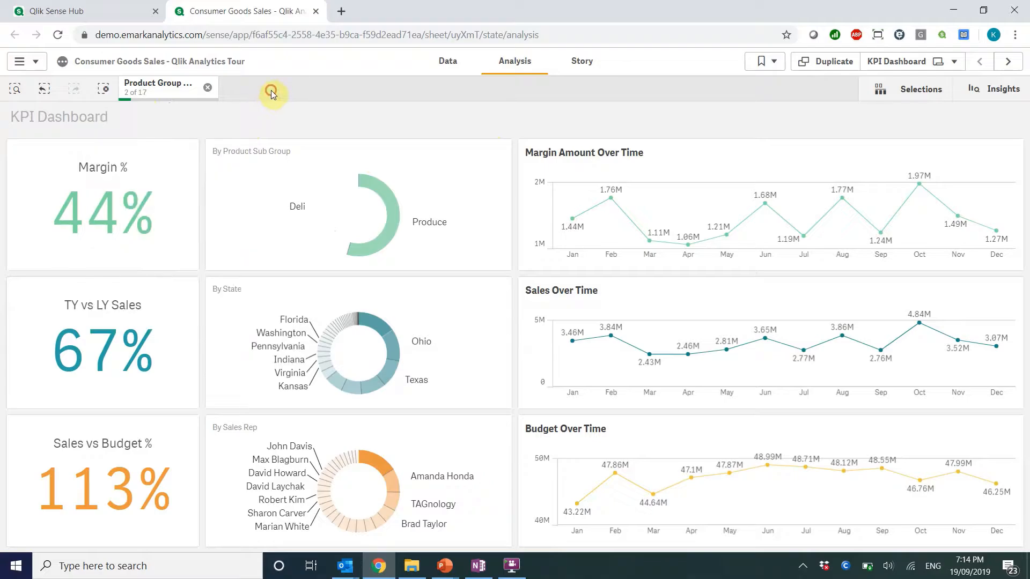
# Step: Narrow the dashboard further to March through May, California and a single sales rep using the charts
pyautogui.moveTo(730, 260); pyautogui.dragTo(614, 259)
pyautogui.click(993, 125)
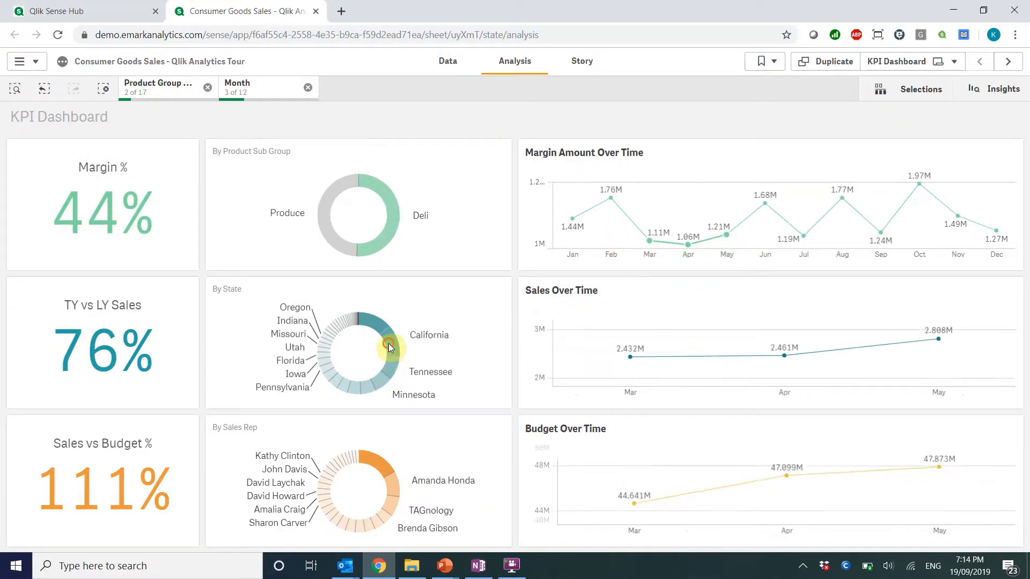
pyautogui.click(388, 346)
pyautogui.click(343, 460)
pyautogui.click(392, 482)
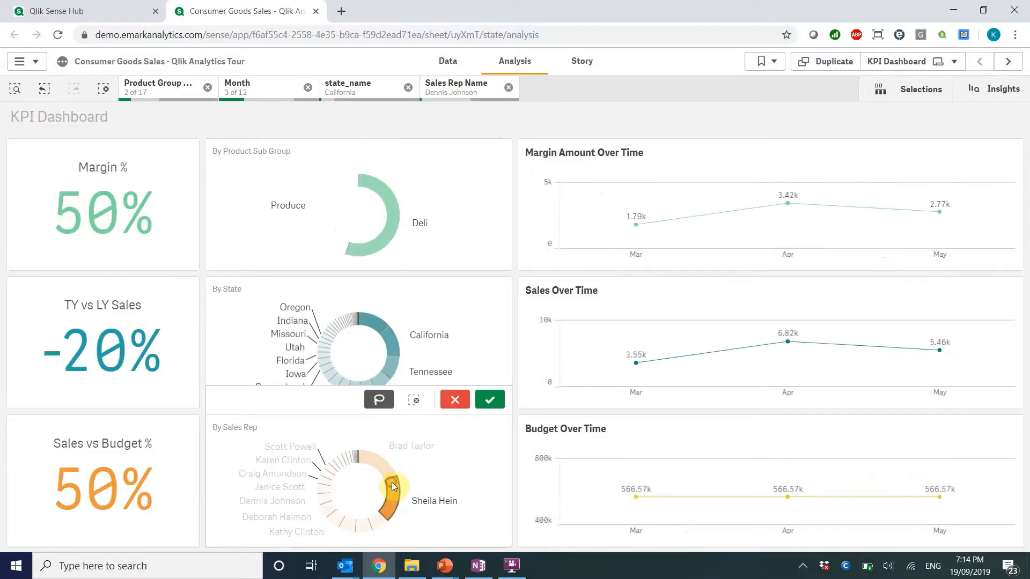
pyautogui.click(489, 401)
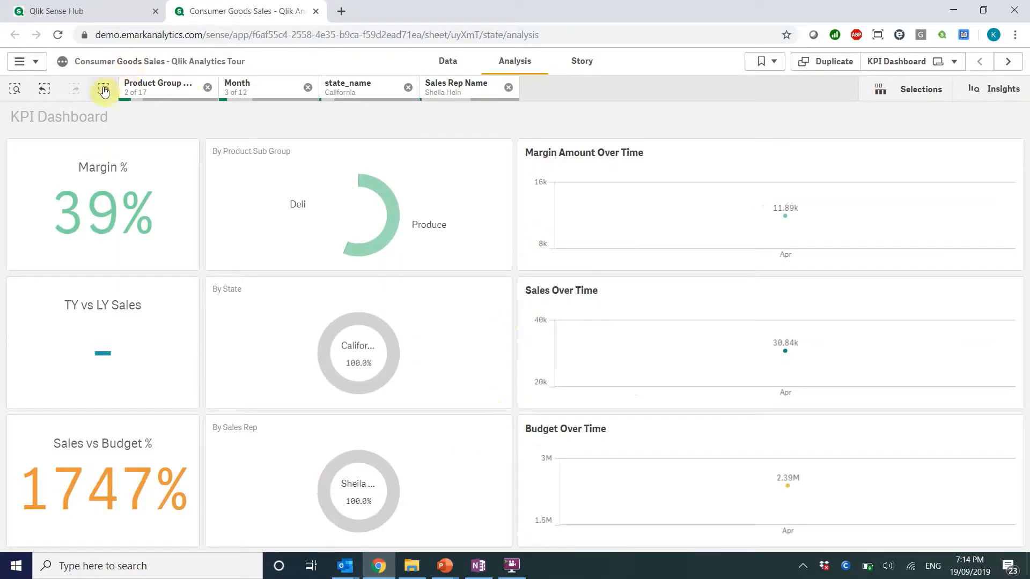
# Step: Clear all selections and open the Sales by Product sheet to explore the Sales vs Margin by Sales Rep scatter plot
pyautogui.hotkey('ctrl', 'shift', 'd')
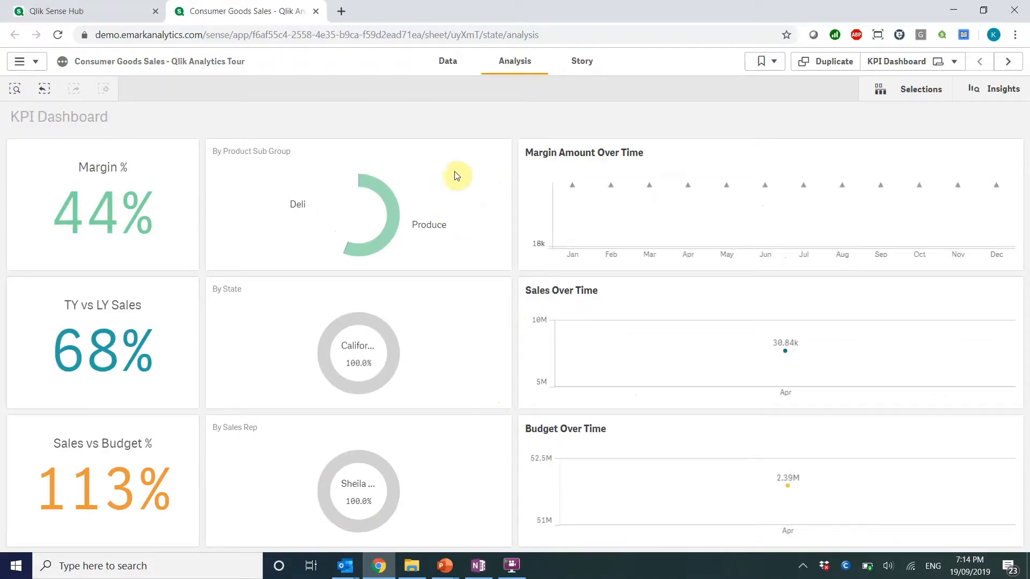
pyautogui.click(1007, 66)
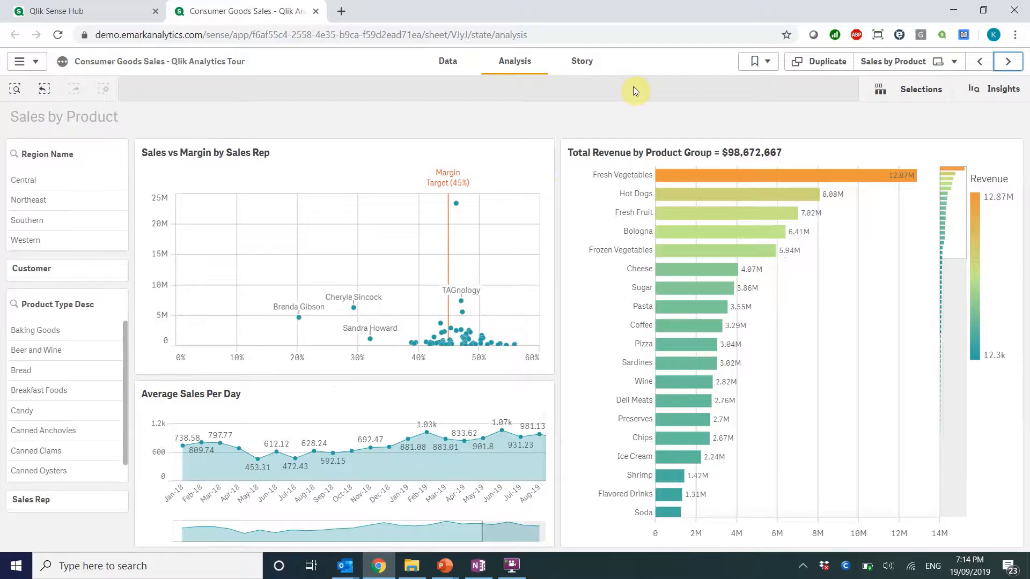
pyautogui.moveTo(331, 238); pyautogui.dragTo(218, 218)
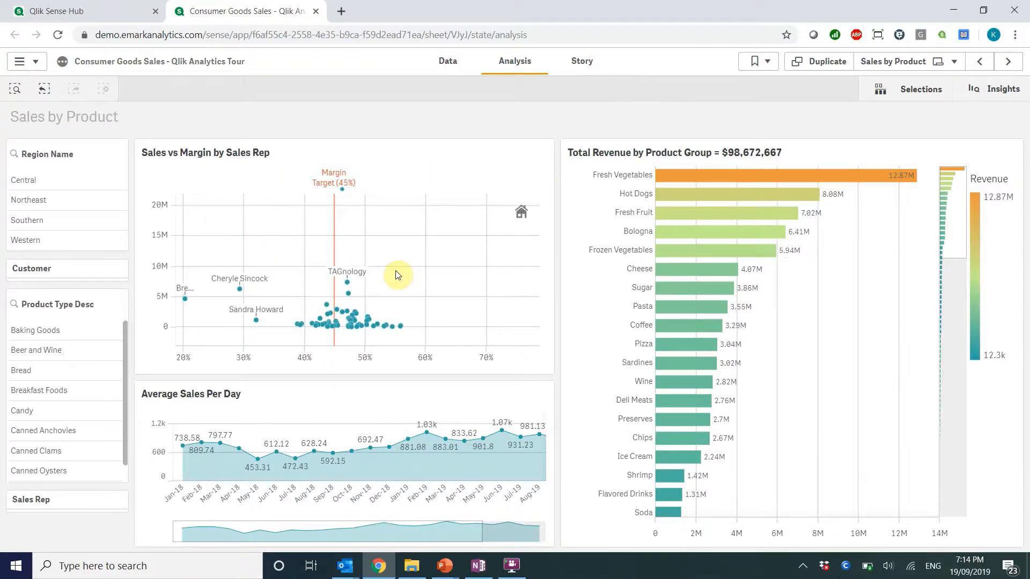
# Step: Search the data for "retail super" and apply the match of channel Retail with business family Supermarket
pyautogui.click(13, 90)
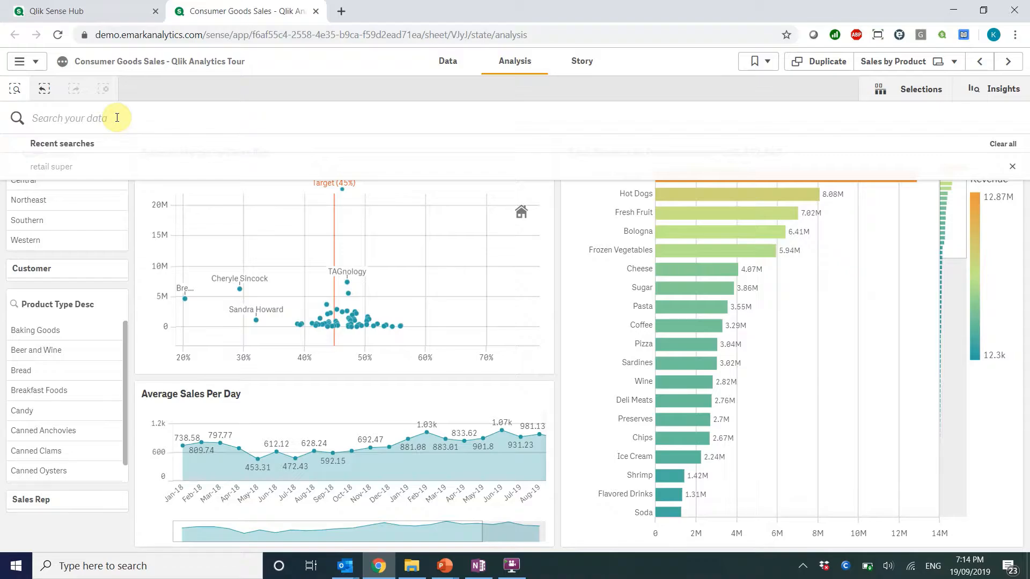
pyautogui.write('retail super')
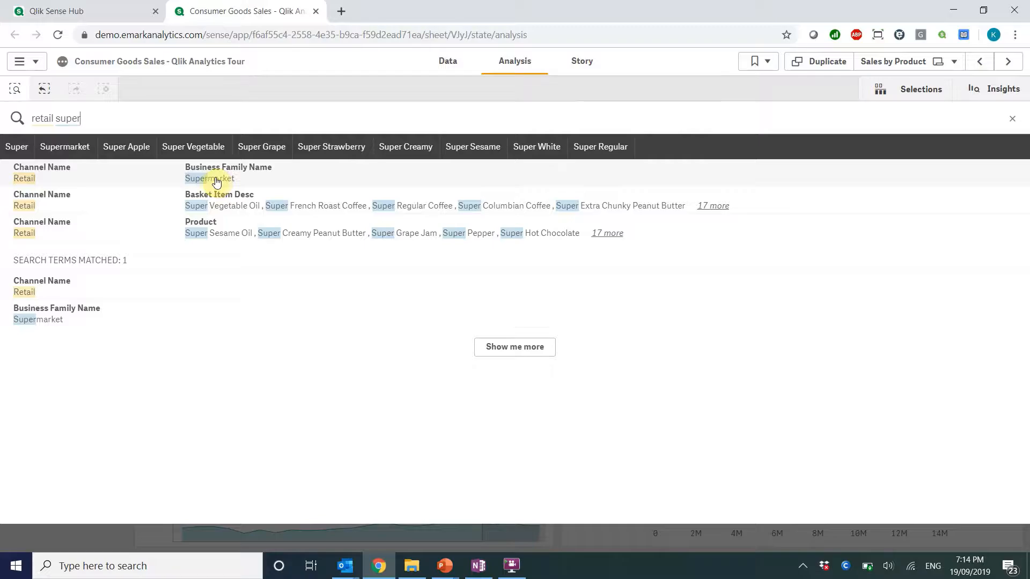
pyautogui.press('Escape')
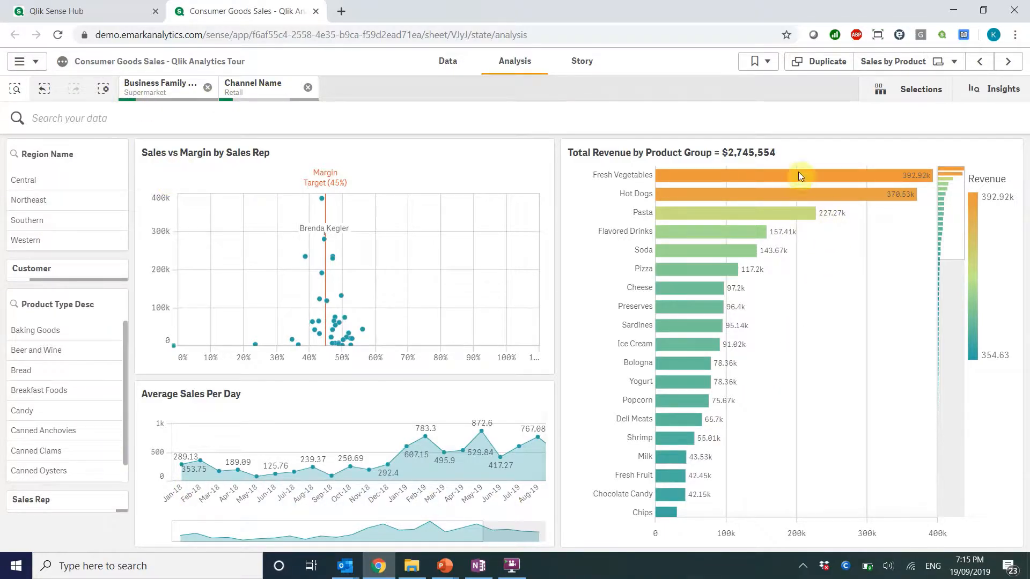
pyautogui.click(15, 88)
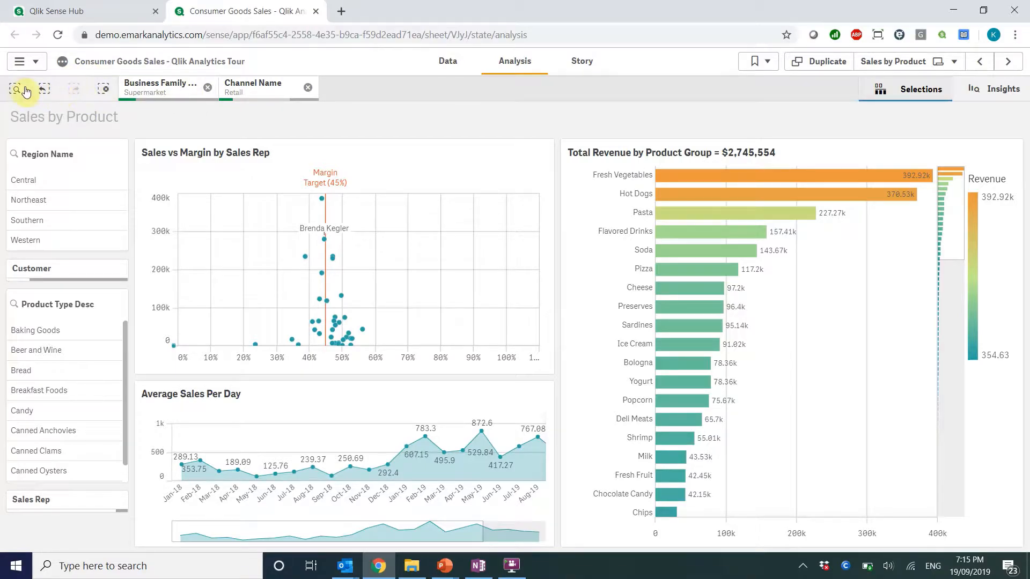
# Step: Examine the selected, alternative and excluded values of the Channel Name and Business Family Name selections
pyautogui.click(263, 90)
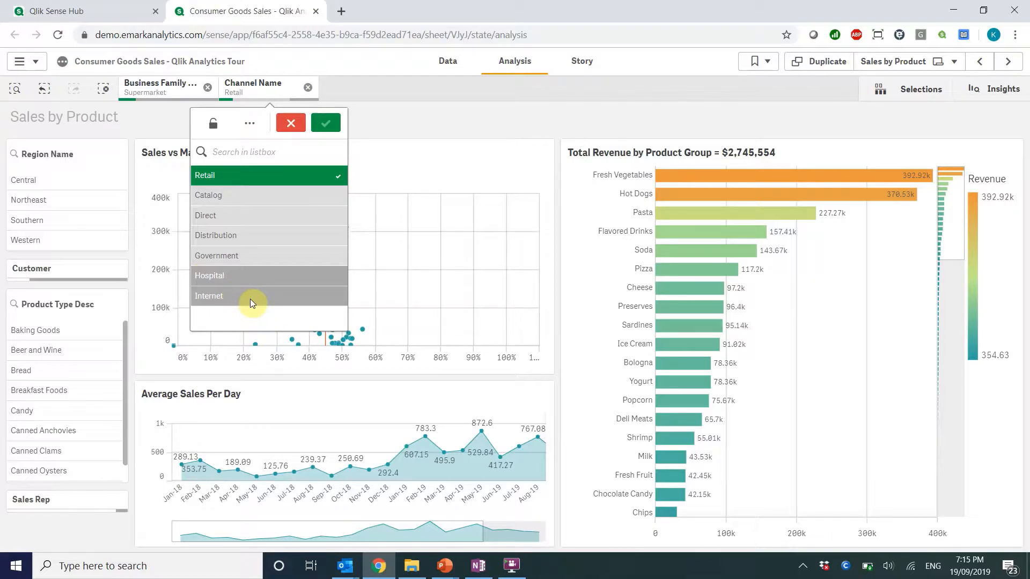
pyautogui.click(150, 88)
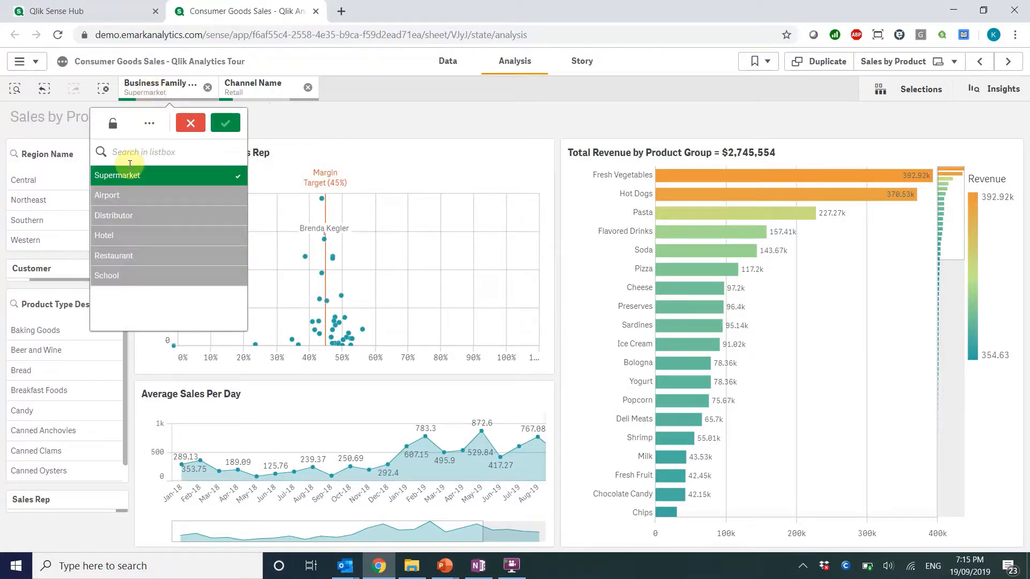
pyautogui.click(234, 96)
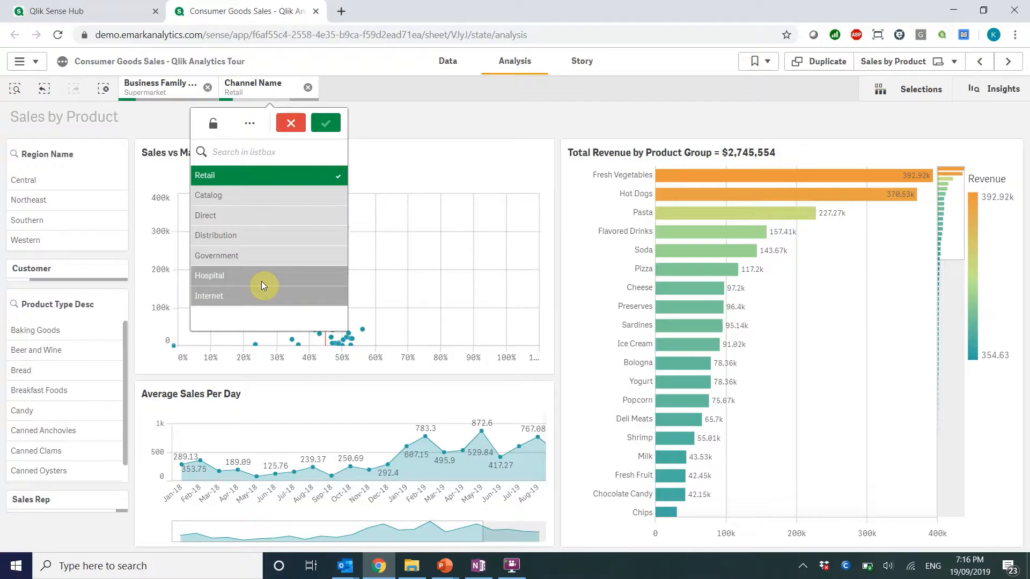
pyautogui.click(381, 91)
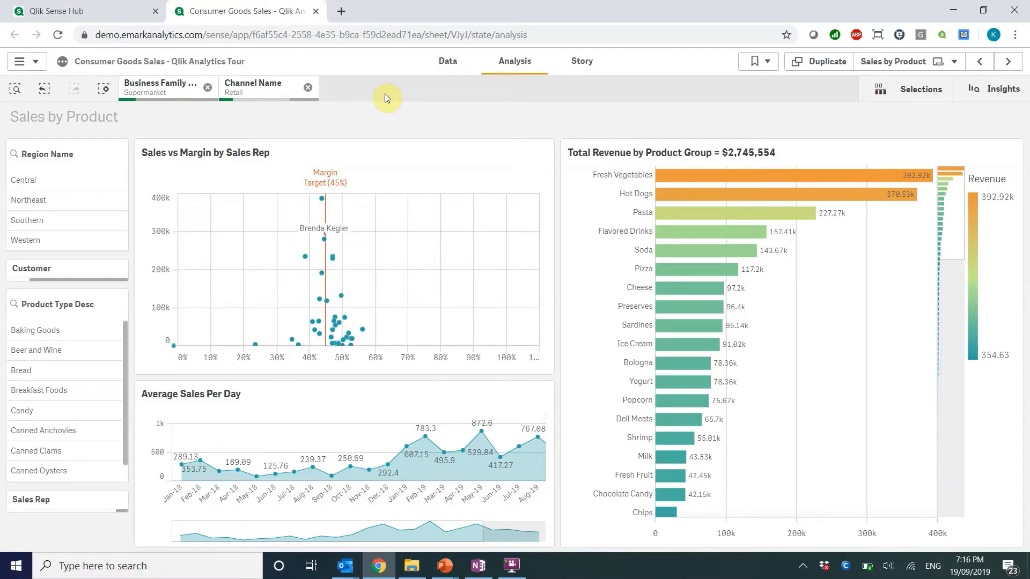
# Step: Clear all selections and filter YearMonth to Mar-18 through May-18 in the full-screen Average Sales Per Day chart
pyautogui.click(103, 88)
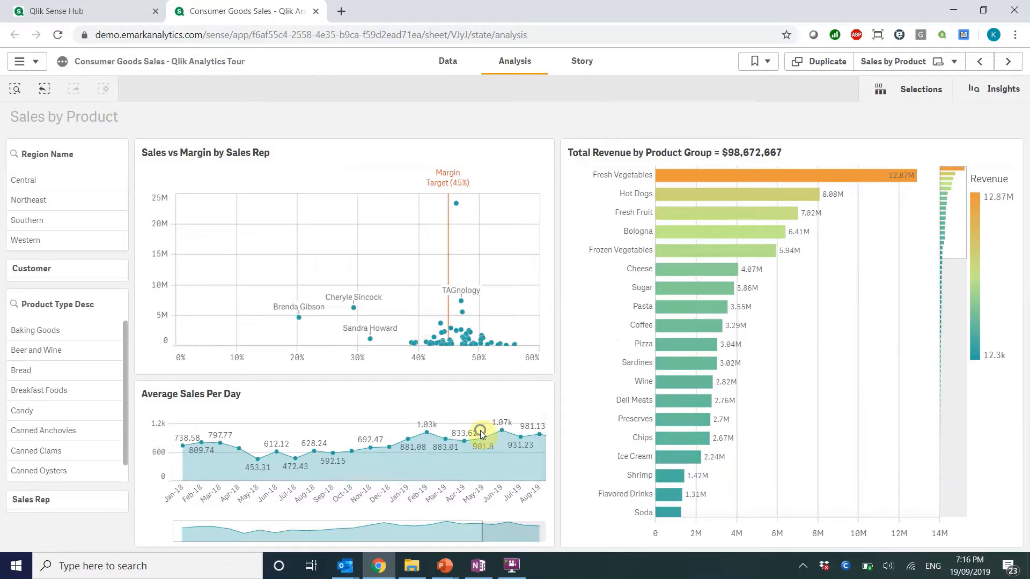
pyautogui.click(443, 397)
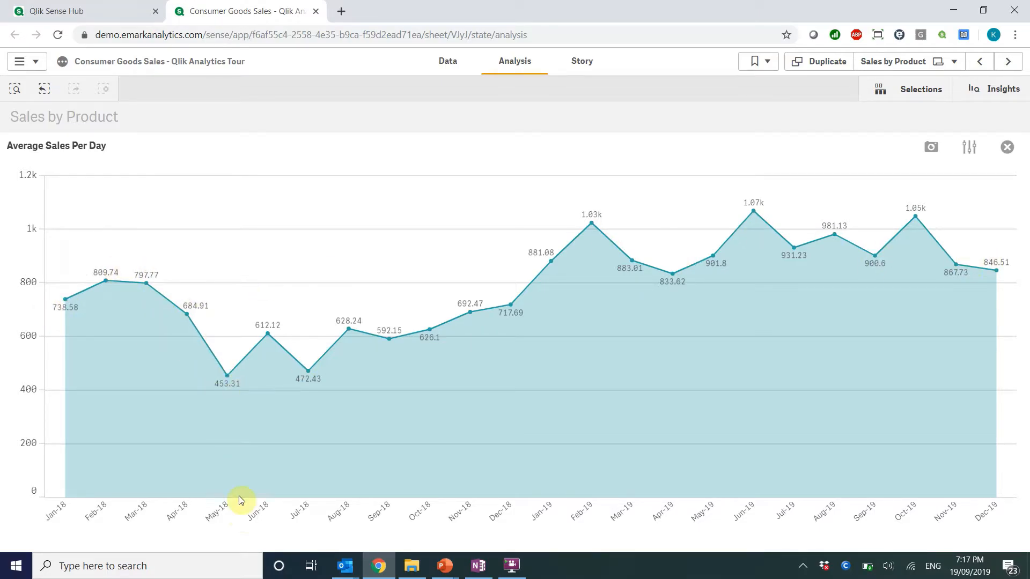
pyautogui.moveTo(236, 508); pyautogui.dragTo(135, 514)
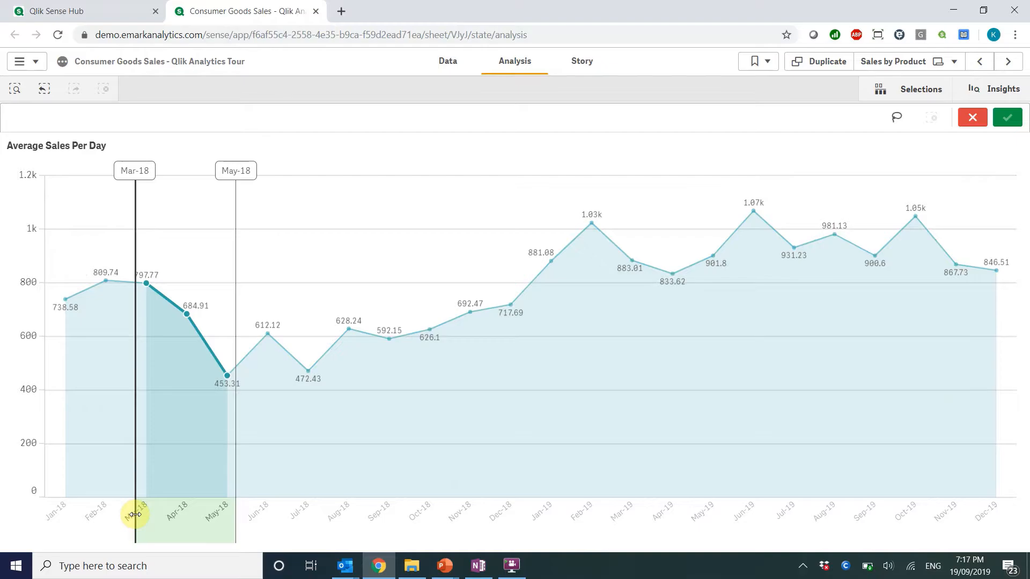
pyautogui.click(1007, 117)
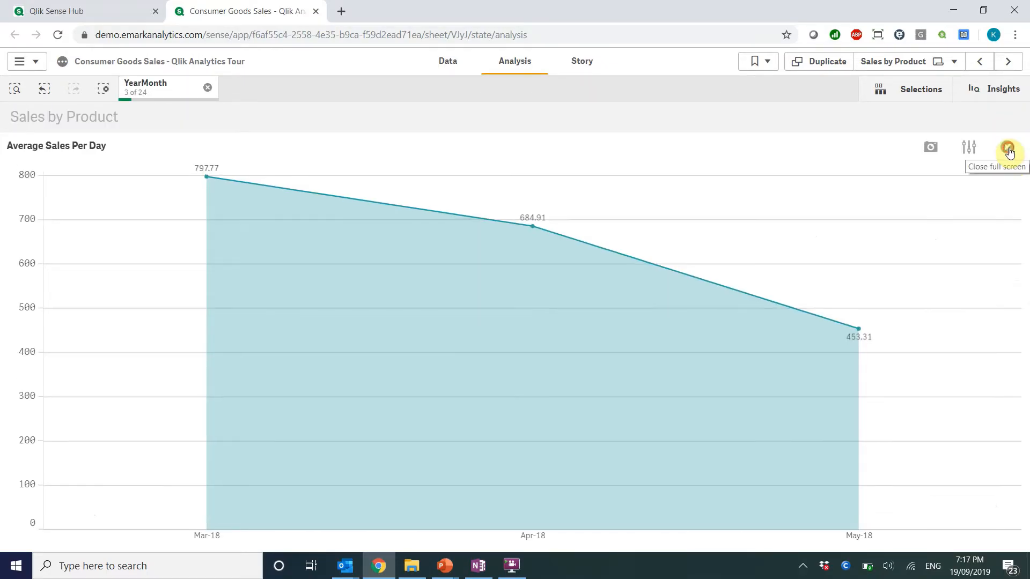
pyautogui.click(1008, 152)
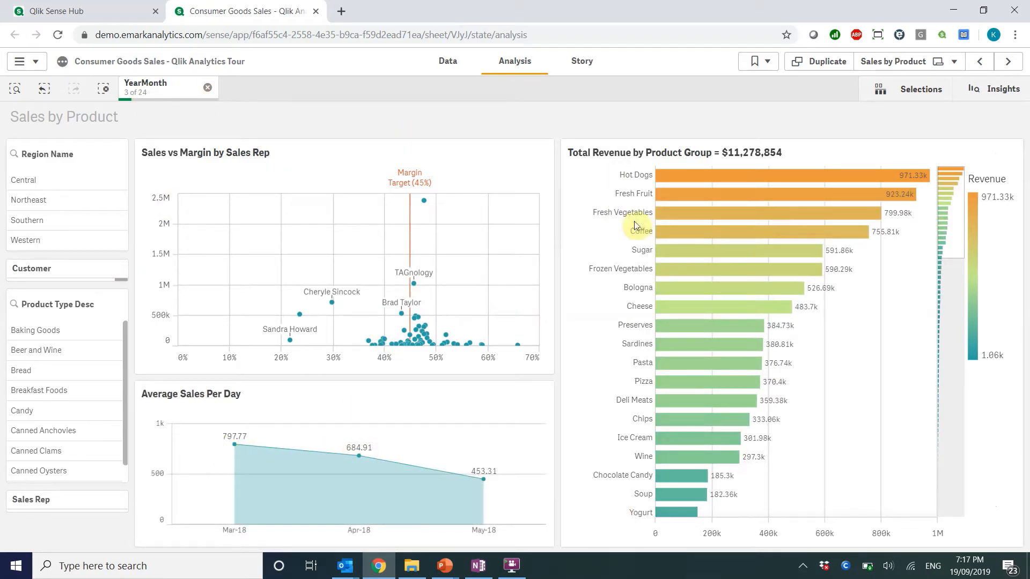
# Step: Generate associative insights for the current selections and open the Customer contribution to Sales $ breakdown
pyautogui.click(895, 89)
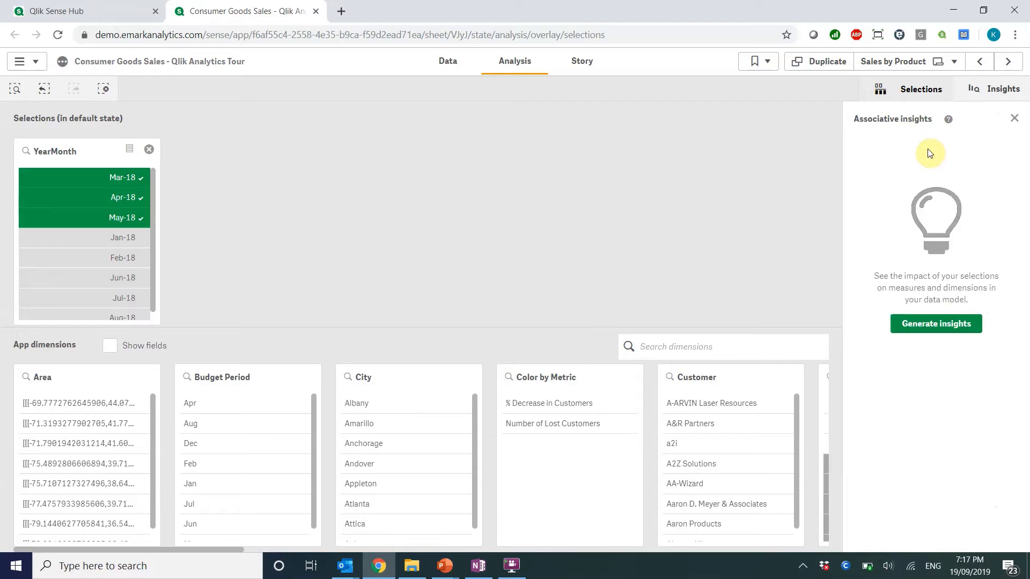
pyautogui.click(940, 332)
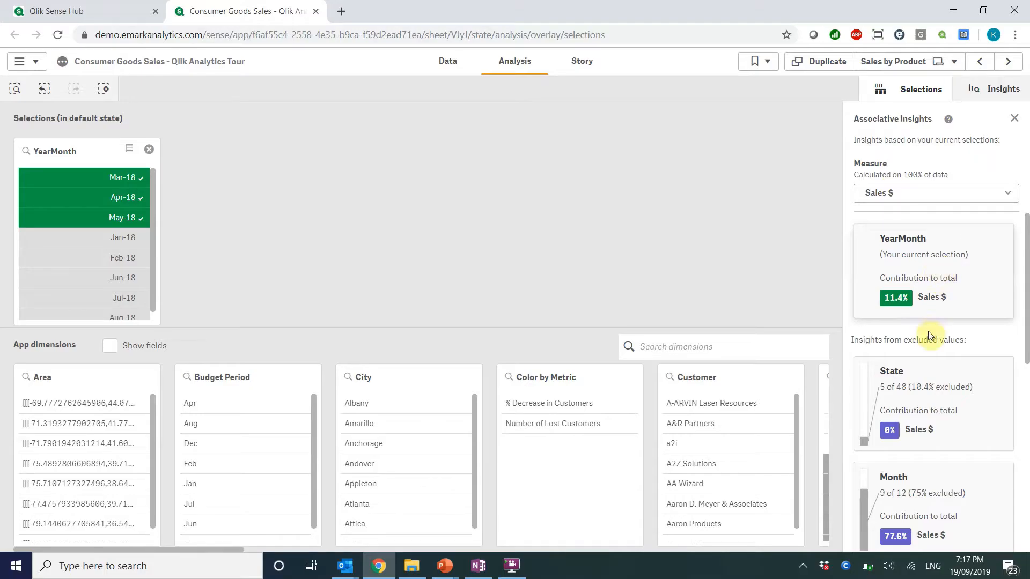
pyautogui.scroll(-4, 930, 334)
pyautogui.scroll(-3, 928, 330)
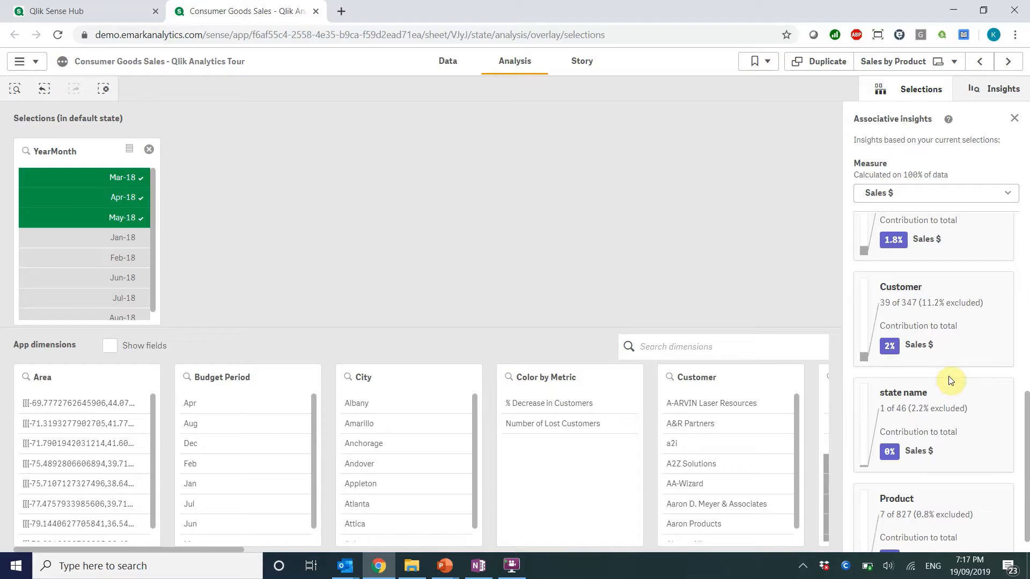
pyautogui.click(955, 332)
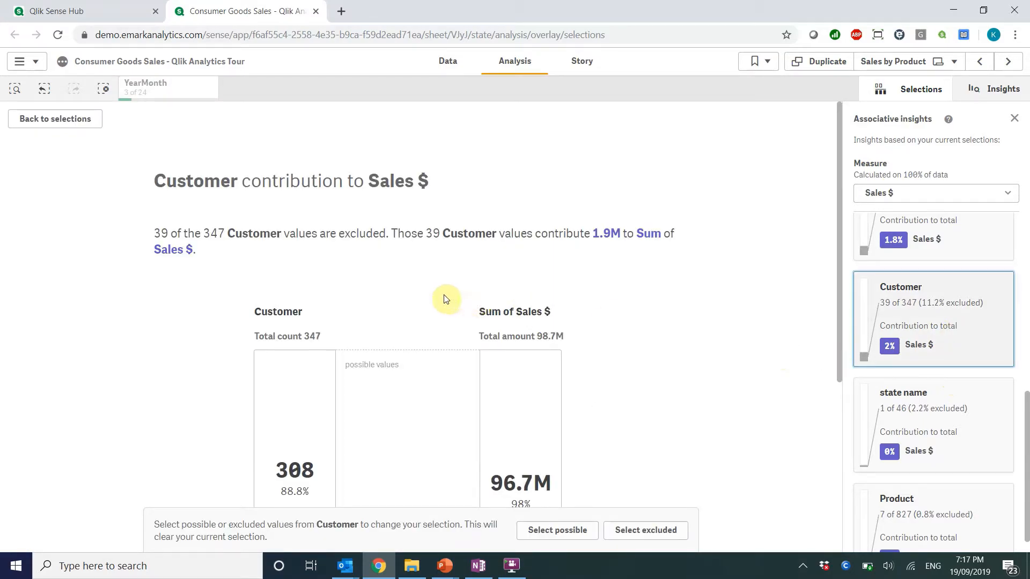
pyautogui.scroll(-1, 445, 299)
pyautogui.scroll(-2, 445, 299)
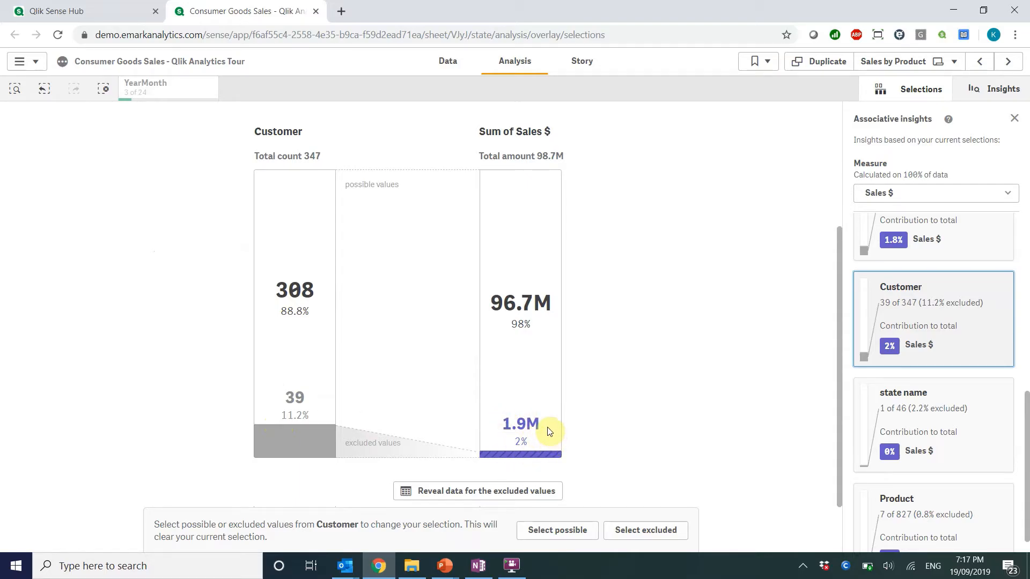
# Step: Reveal the data for the excluded Customer values and select those excluded customers
pyautogui.click(474, 496)
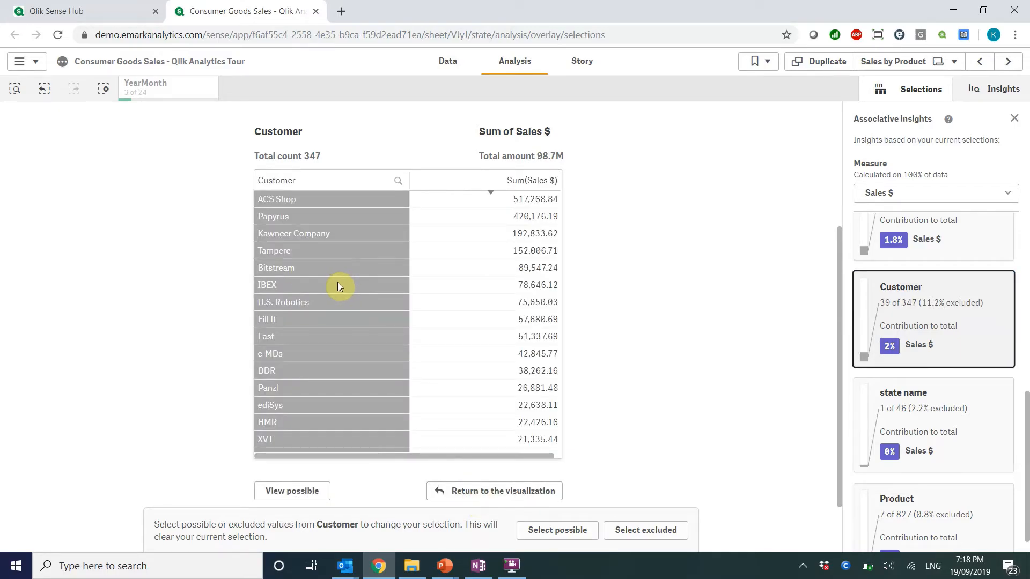
pyautogui.scroll(-10, 337, 282)
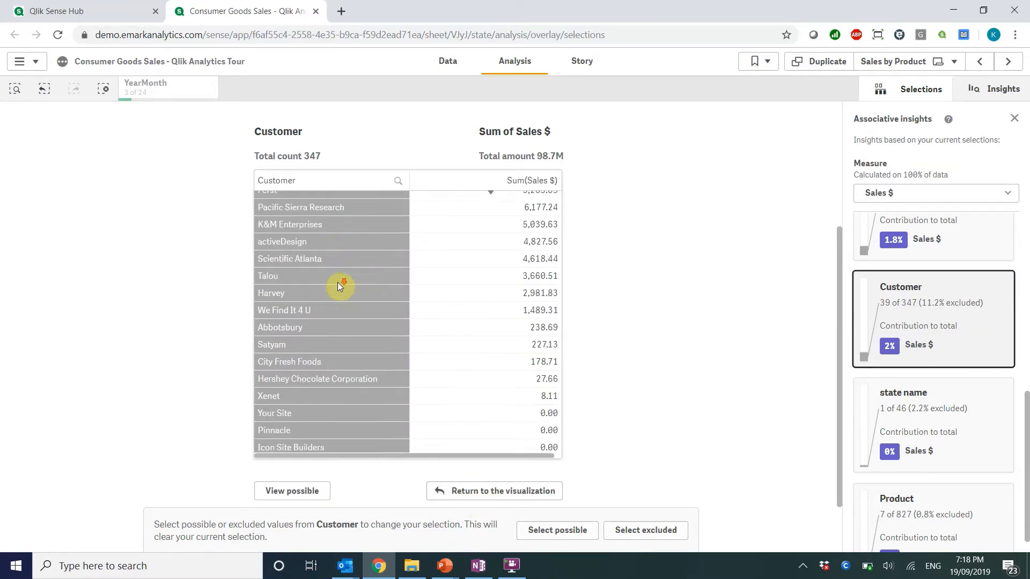
pyautogui.scroll(10, 336, 283)
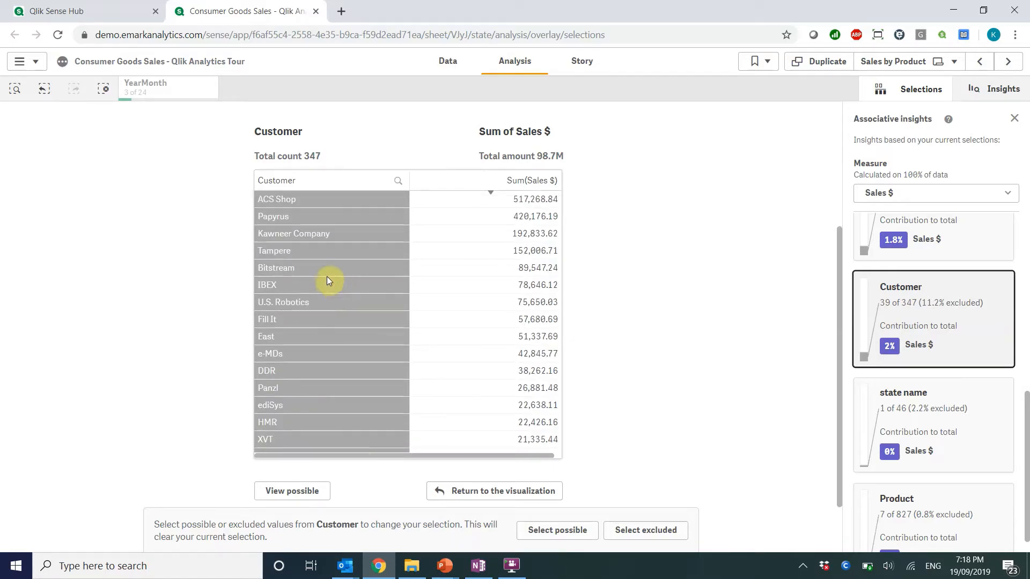
pyautogui.click(665, 530)
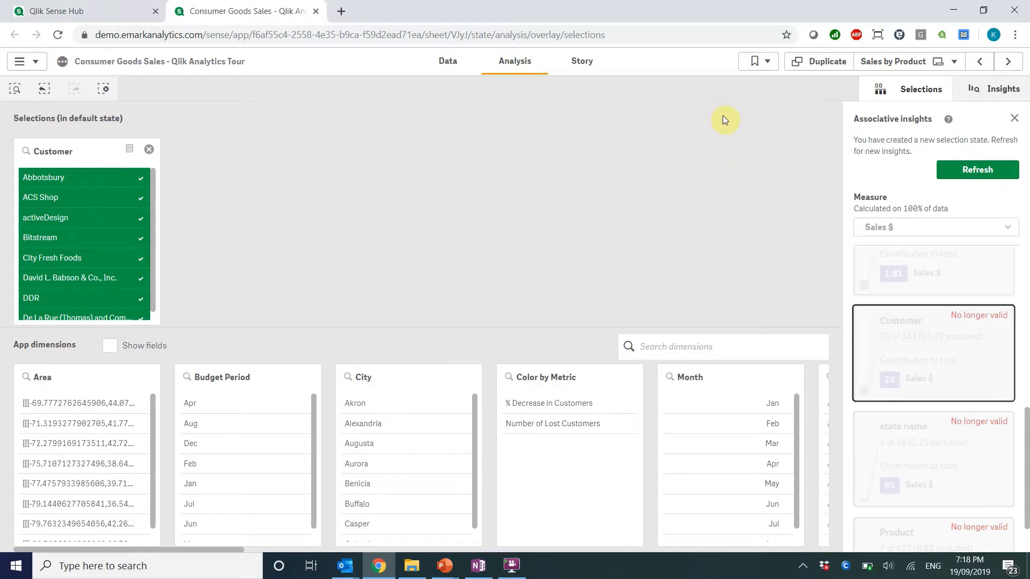
# Step: Query Insights for "Sales Variance %" by "Product Group"
pyautogui.click(992, 89)
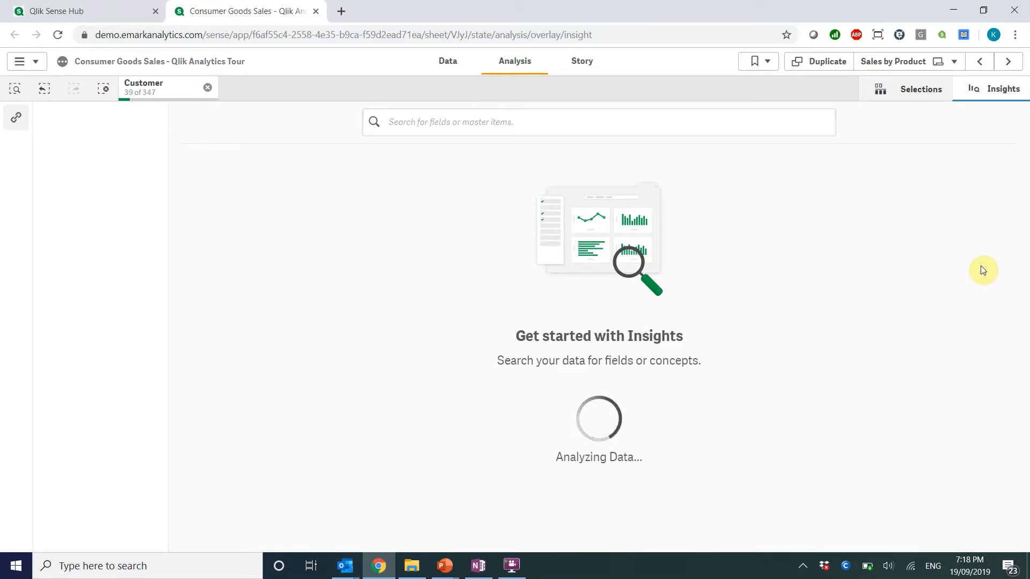
pyautogui.click(529, 117)
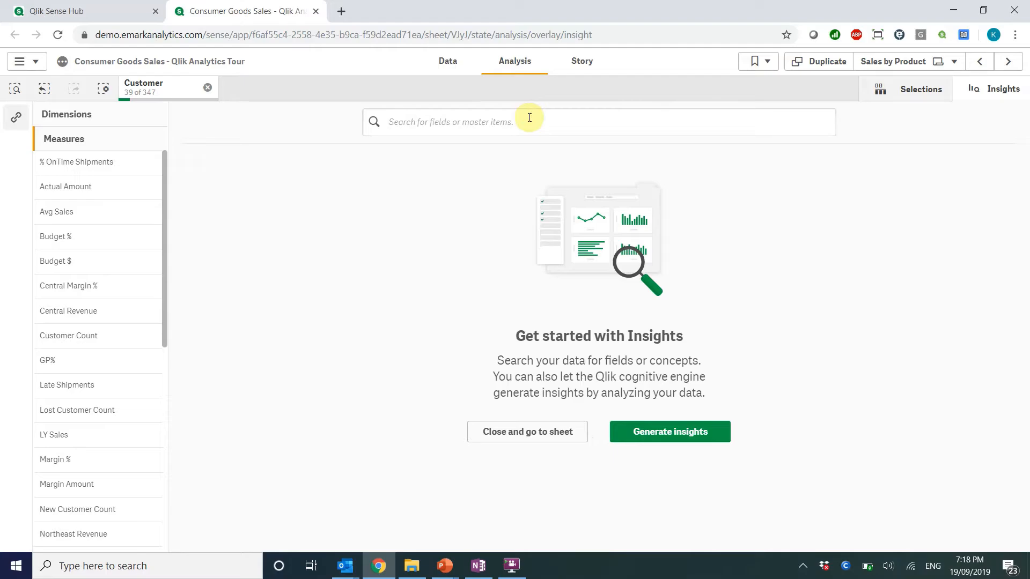
pyautogui.write('sales')
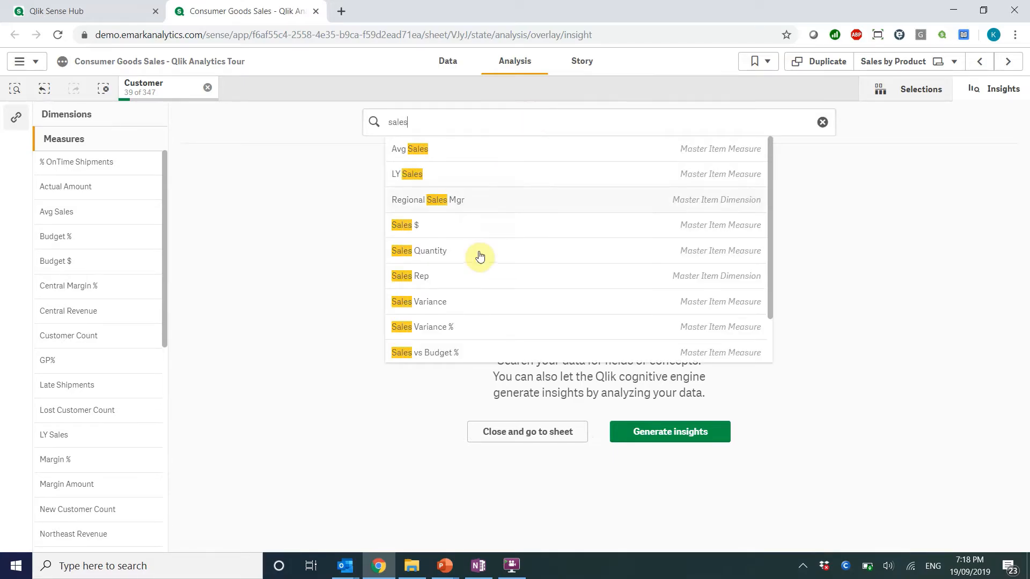
pyautogui.click(472, 326)
pyautogui.write('by pro')
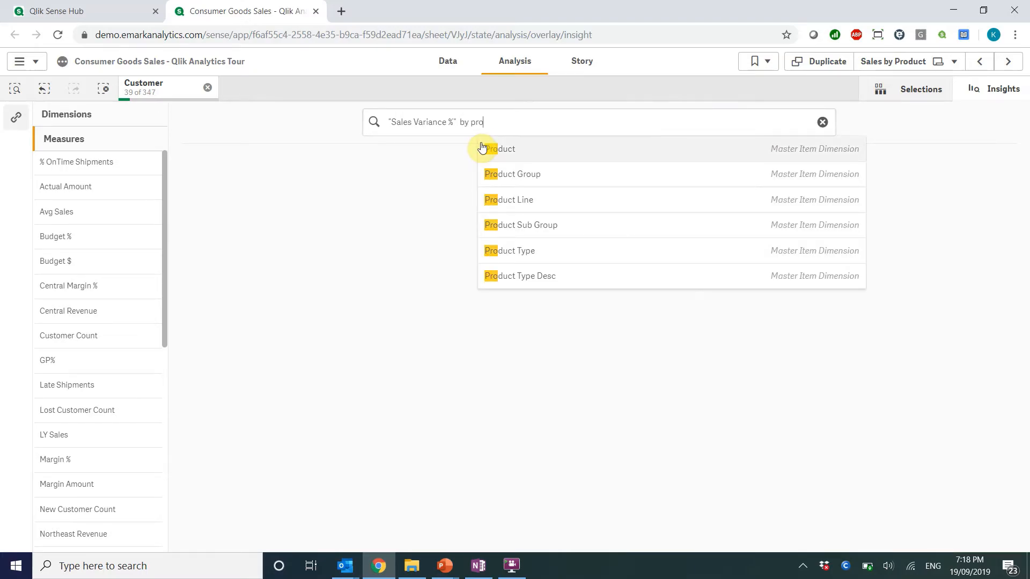
pyautogui.click(512, 173)
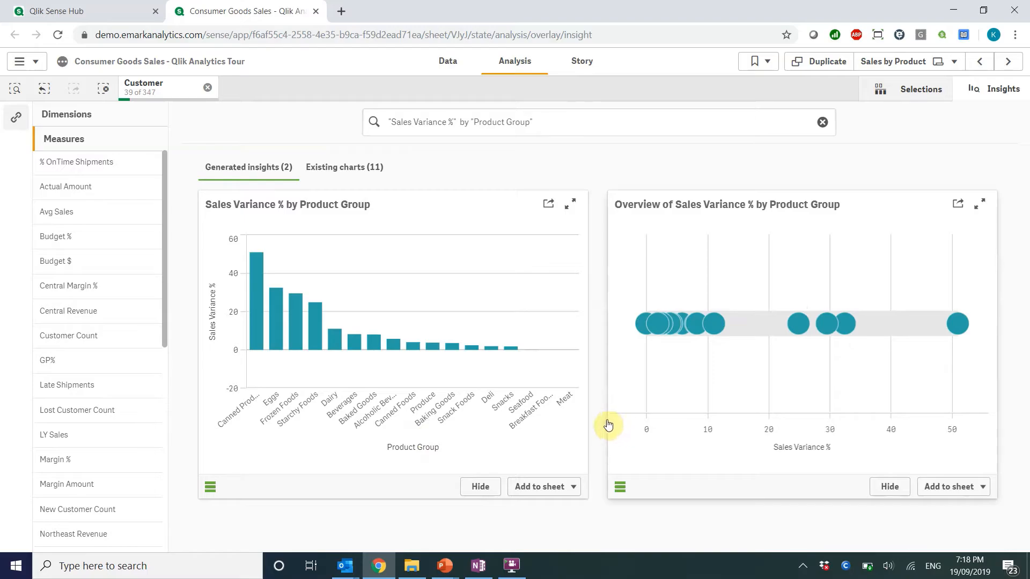
# Step: Enlarge the Sales Variance % by Product Group bar chart and filter it to Canned Products, Eggs and Frozen Foods
pyautogui.click(570, 204)
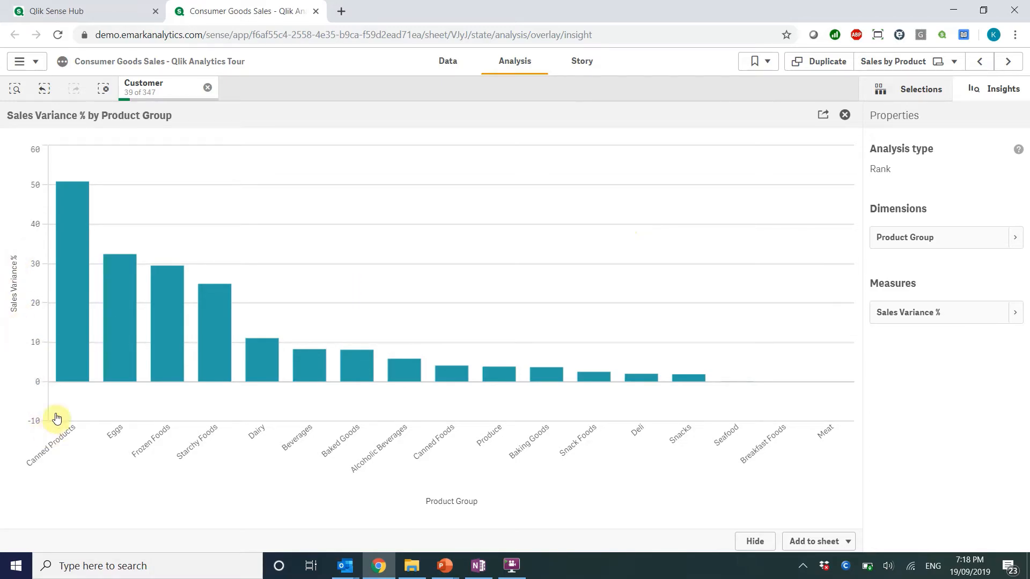
pyautogui.click(79, 355)
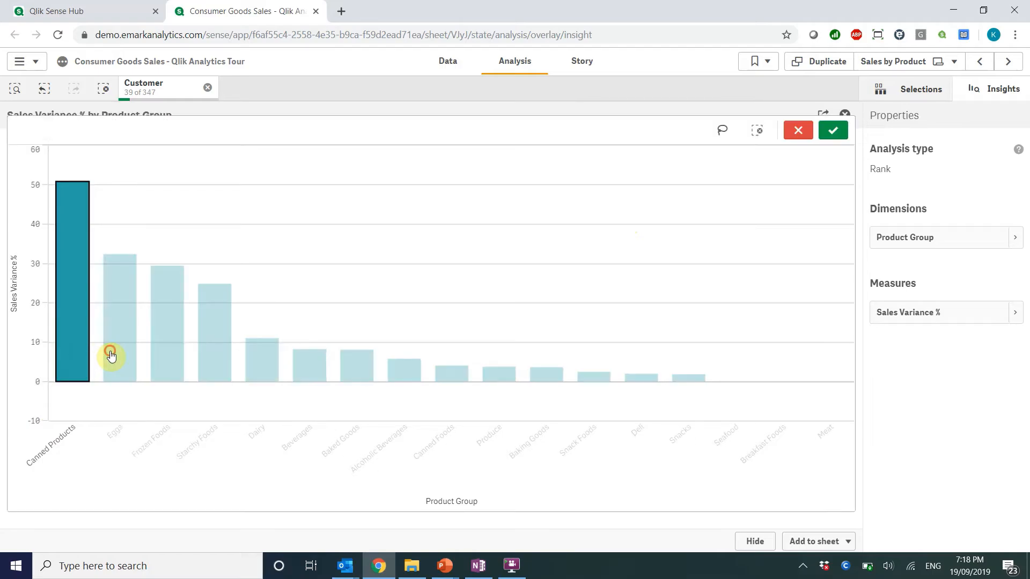
pyautogui.click(110, 353)
pyautogui.click(158, 356)
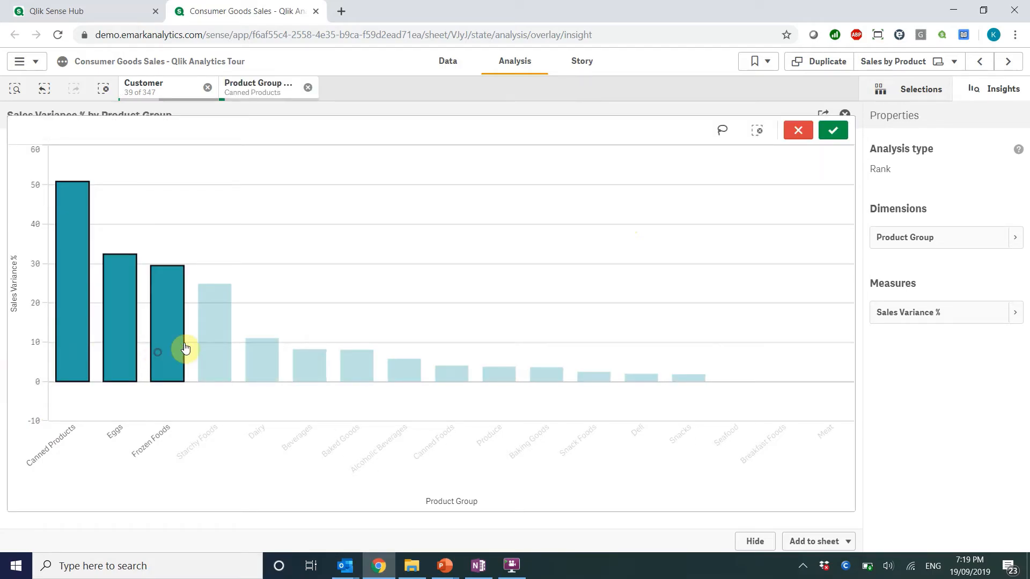
pyautogui.click(833, 134)
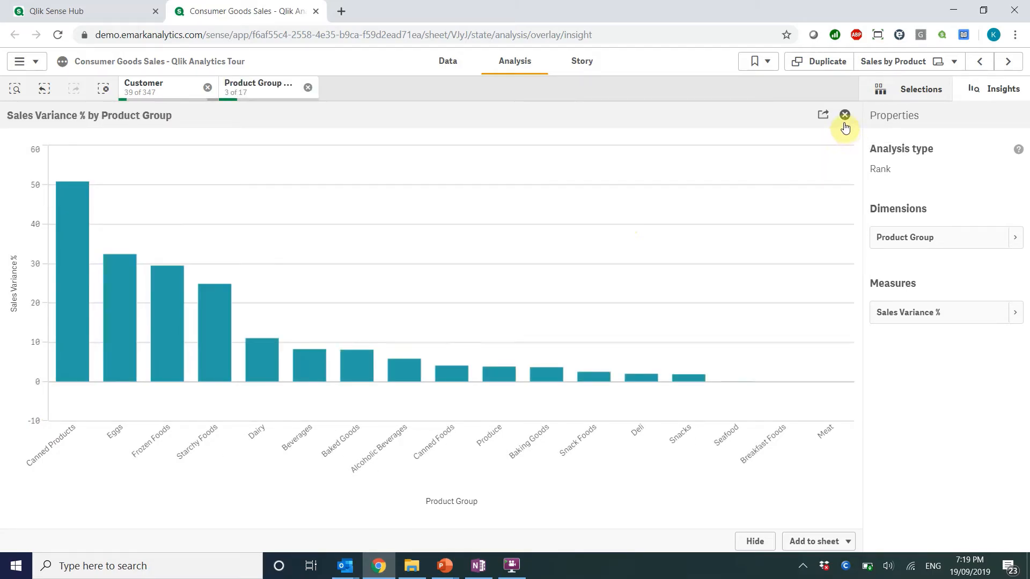
# Step: Generate associative insights for the current selections and reveal the excluded values' data in the Sales Rep contribution to Sales $ breakdown
pyautogui.click(901, 100)
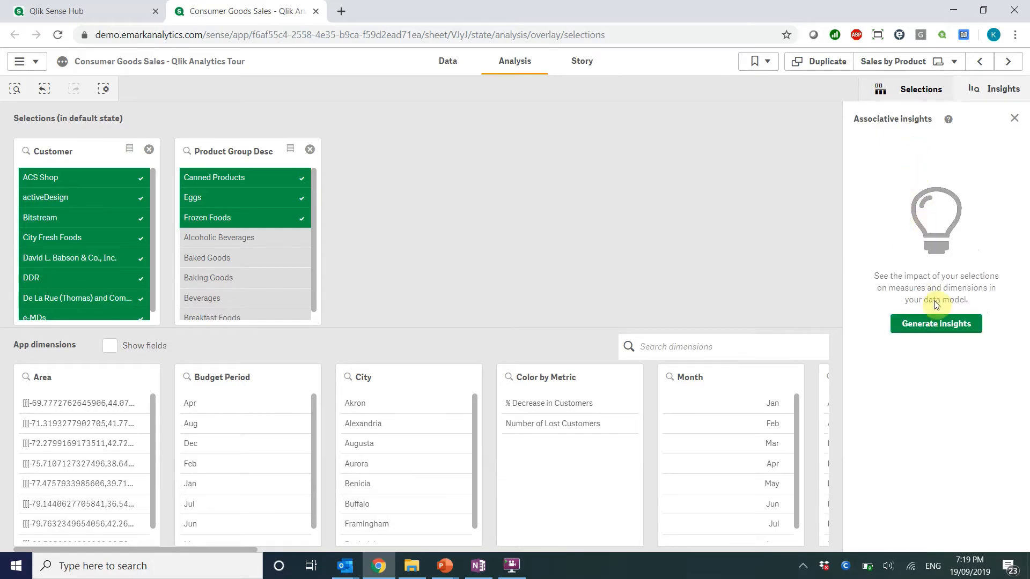
pyautogui.click(936, 324)
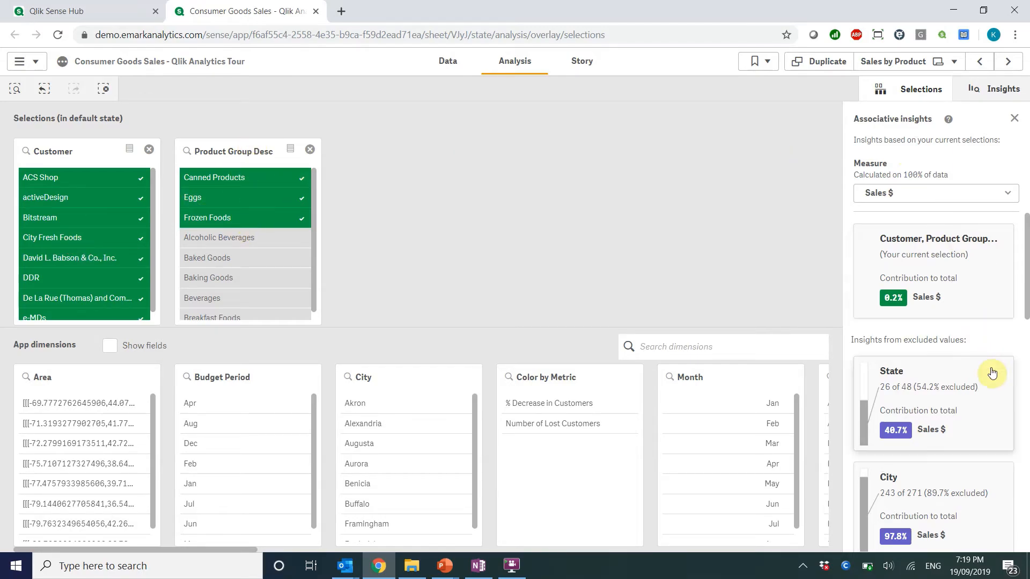
pyautogui.scroll(-4, 986, 370)
pyautogui.scroll(-6, 977, 368)
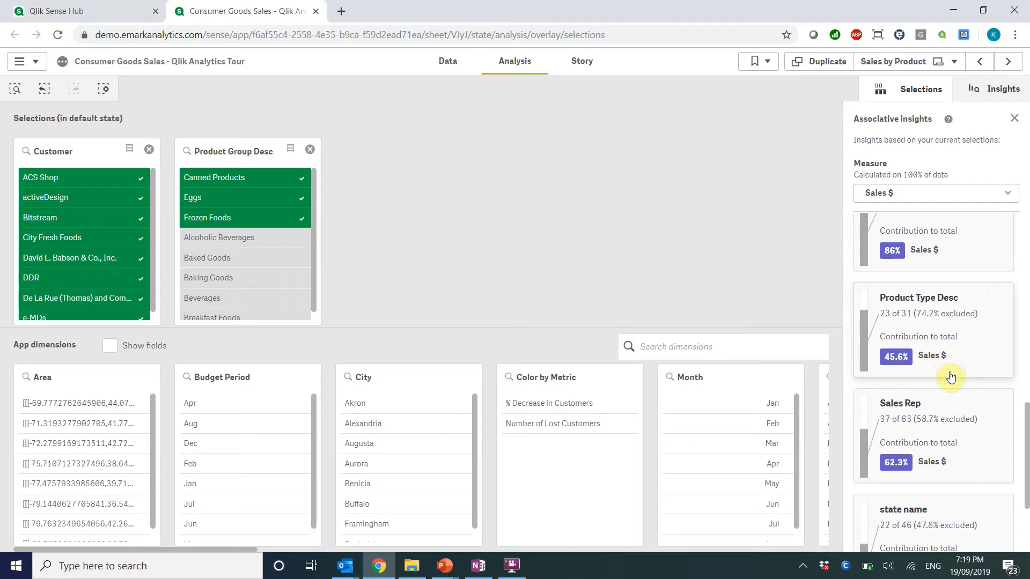
pyautogui.click(955, 426)
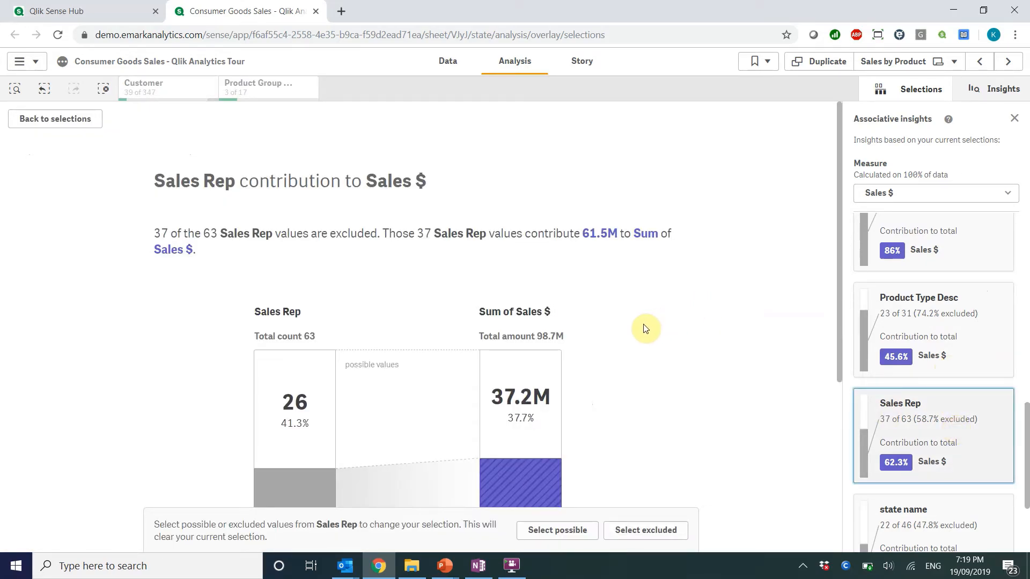
pyautogui.scroll(-3, 646, 326)
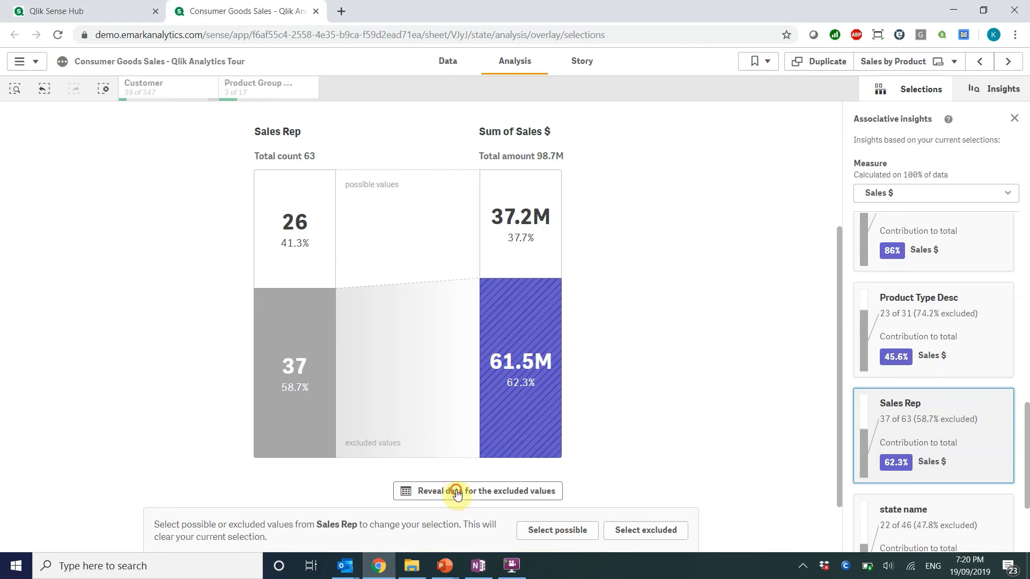
pyautogui.click(437, 490)
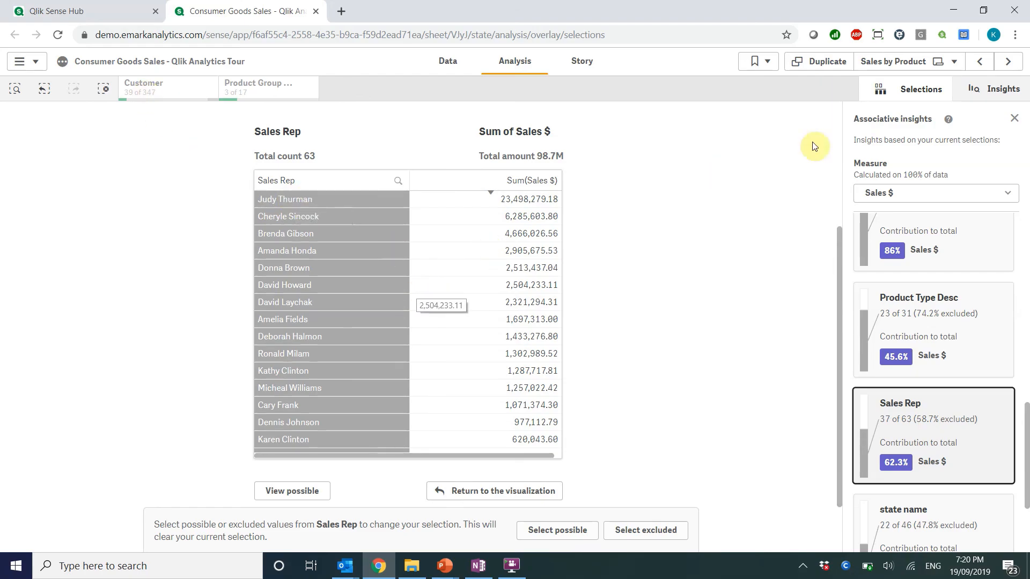
# Step: Return to the Sales by Product sheet and clear all selections
pyautogui.click(891, 89)
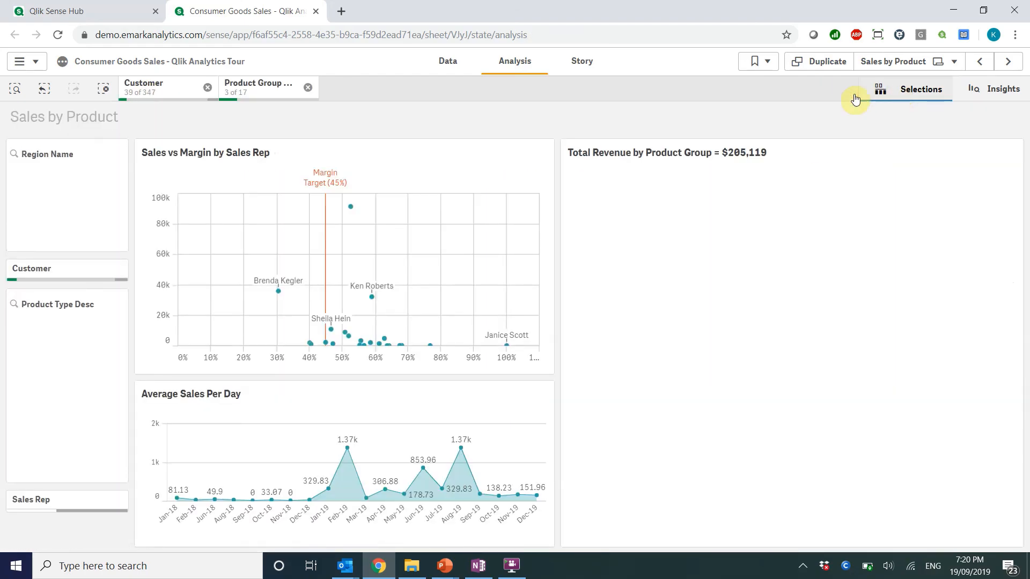
pyautogui.click(104, 92)
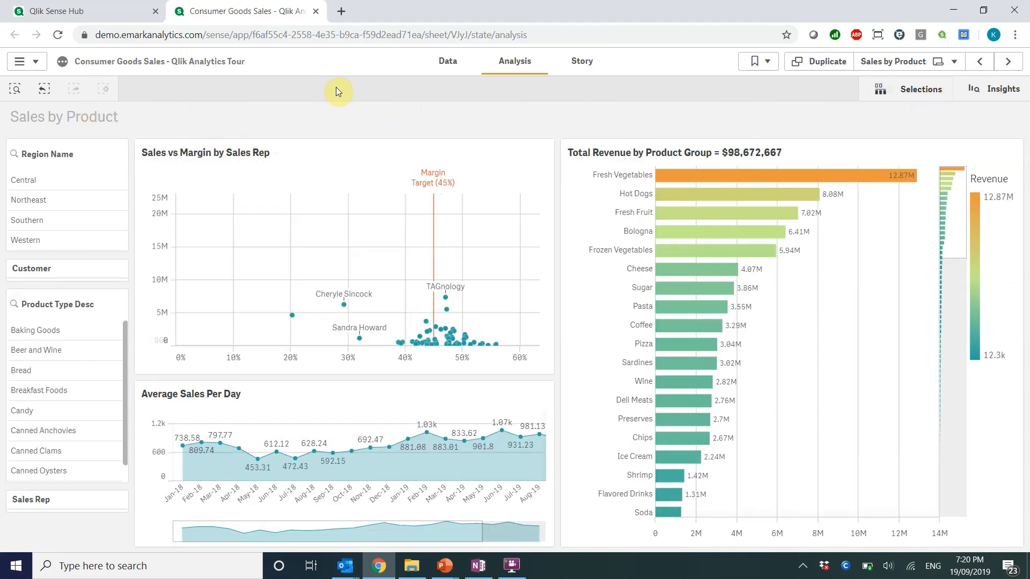